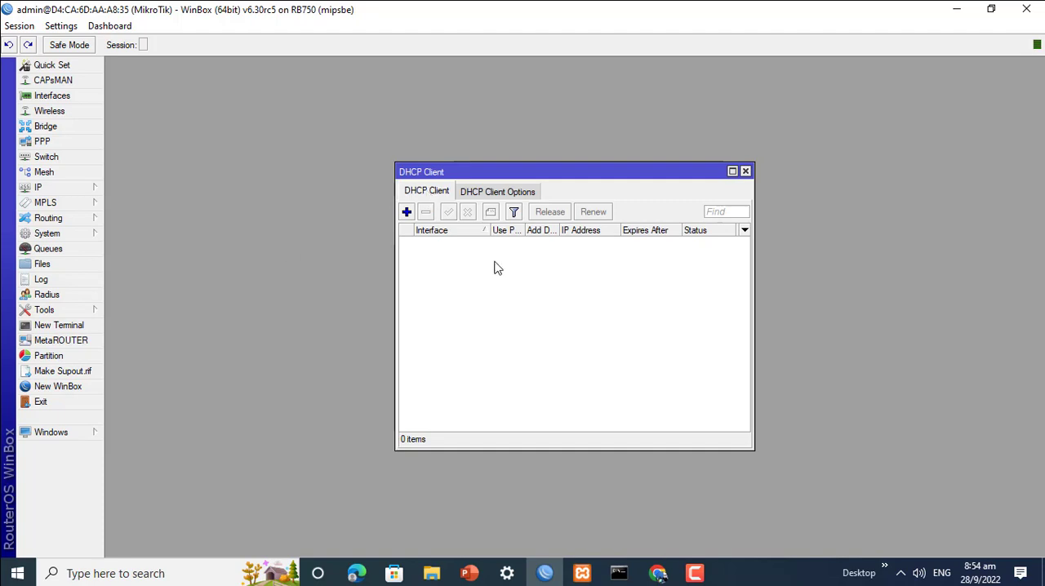
Step: Enlarge the DHCP client list to check its entries, and open the router's IP address list
click(732, 172)
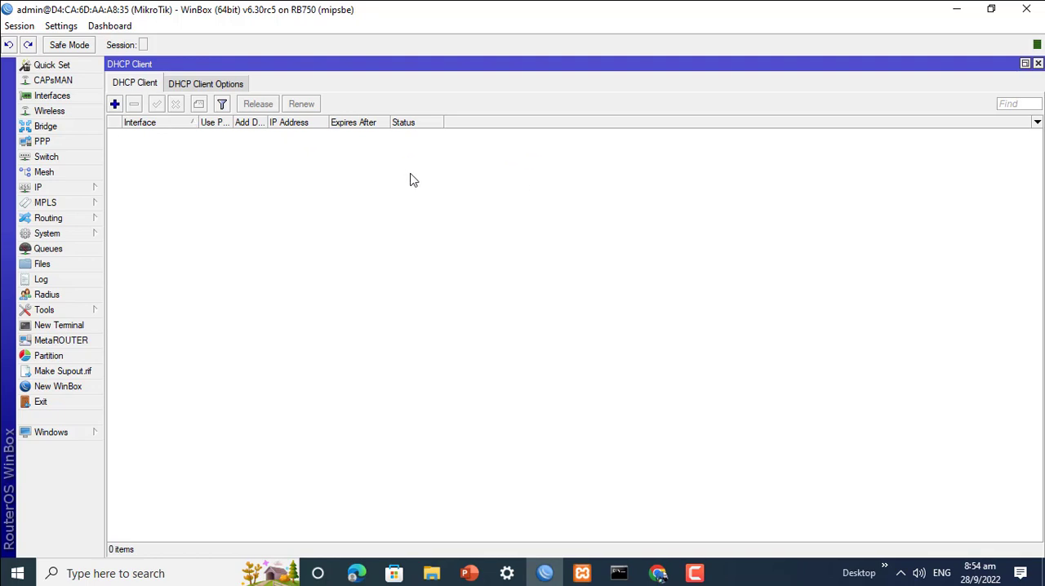
click(69, 190)
click(131, 219)
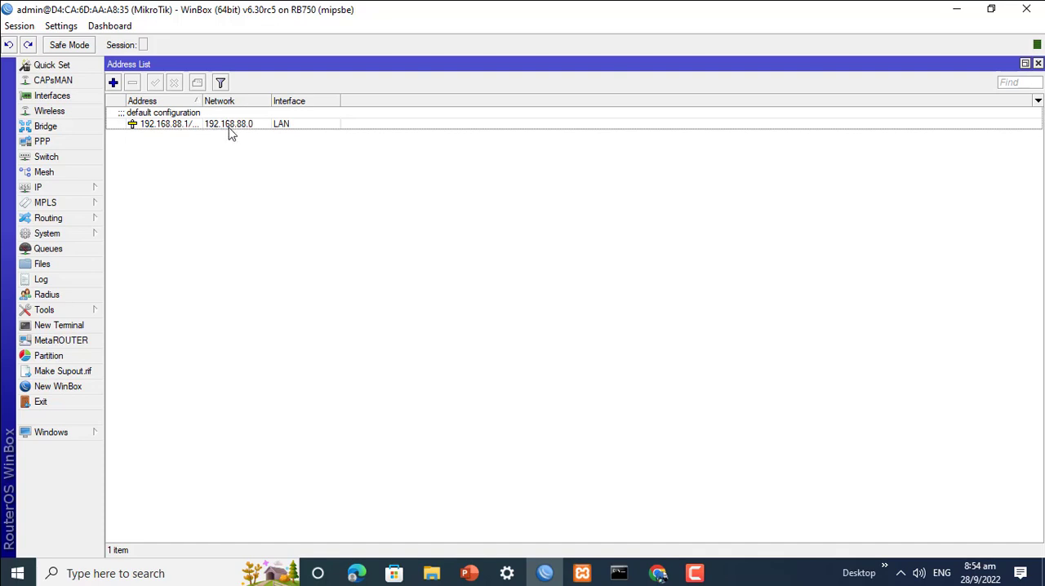
Step: Switch to Chrome and load youtube.com to test internet access
click(658, 573)
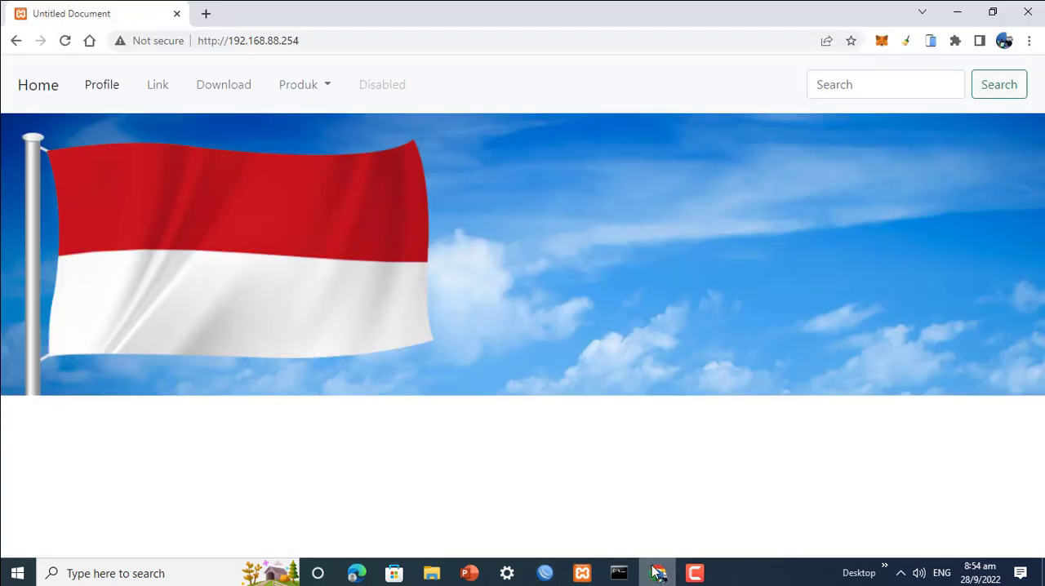
click(336, 37)
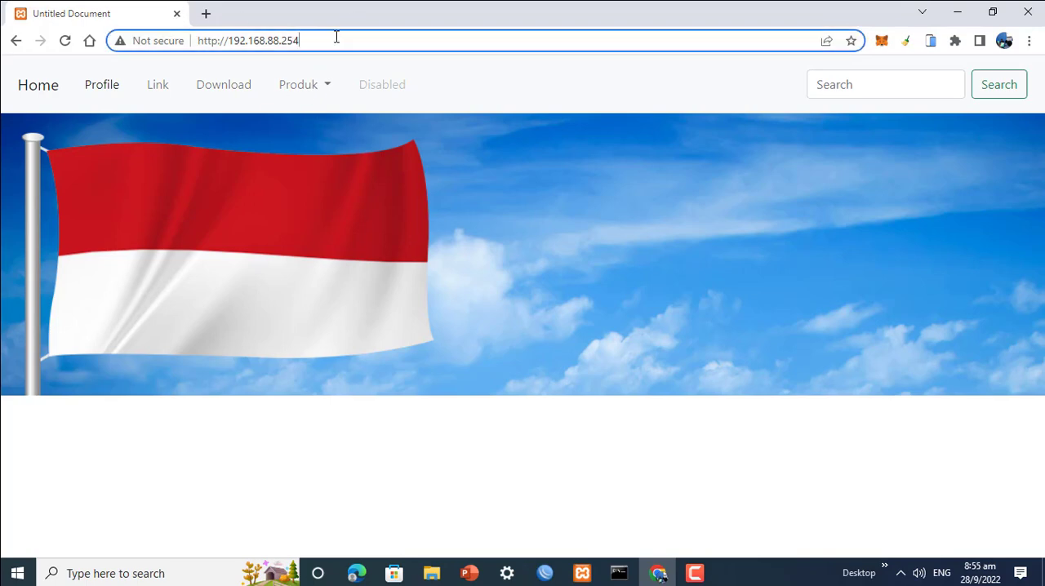
text(youtube.com)
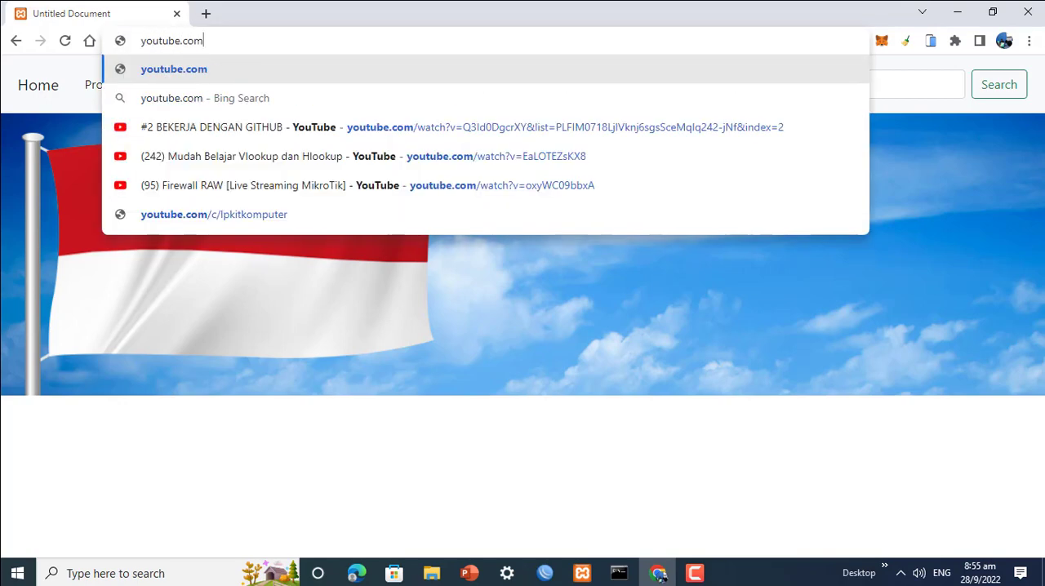
key(Return)
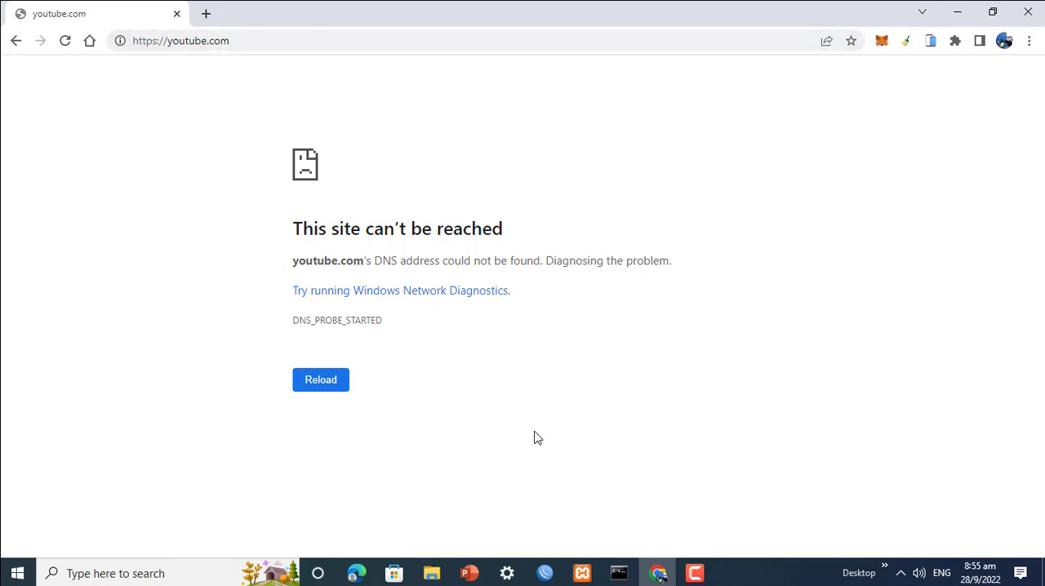
Step: Switch back to WinBox and add a DHCP client on the WAN interface with peer DNS, peer NTP and the default route enabled
click(547, 574)
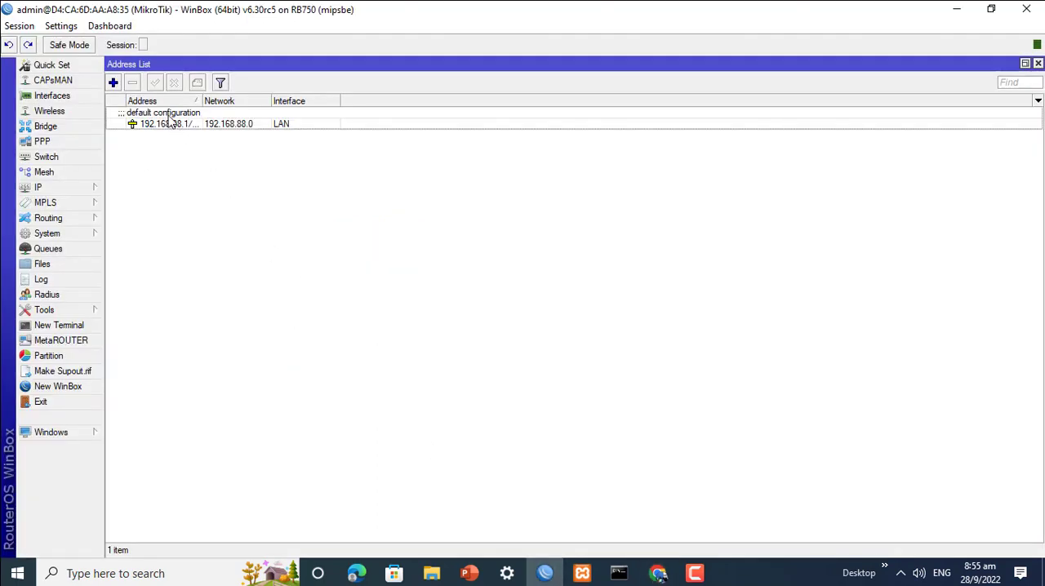
click(1038, 63)
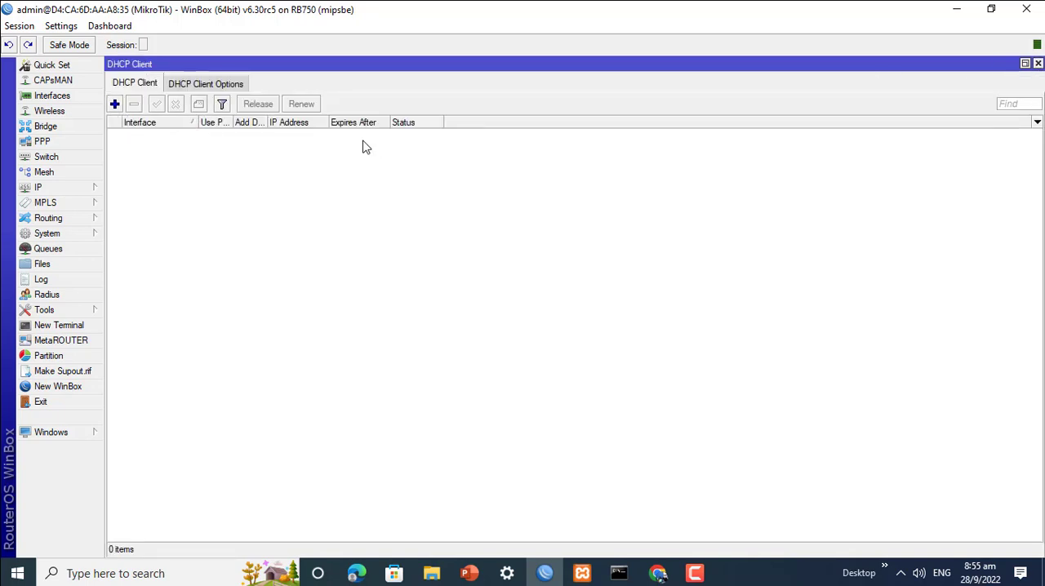
click(1038, 64)
click(82, 190)
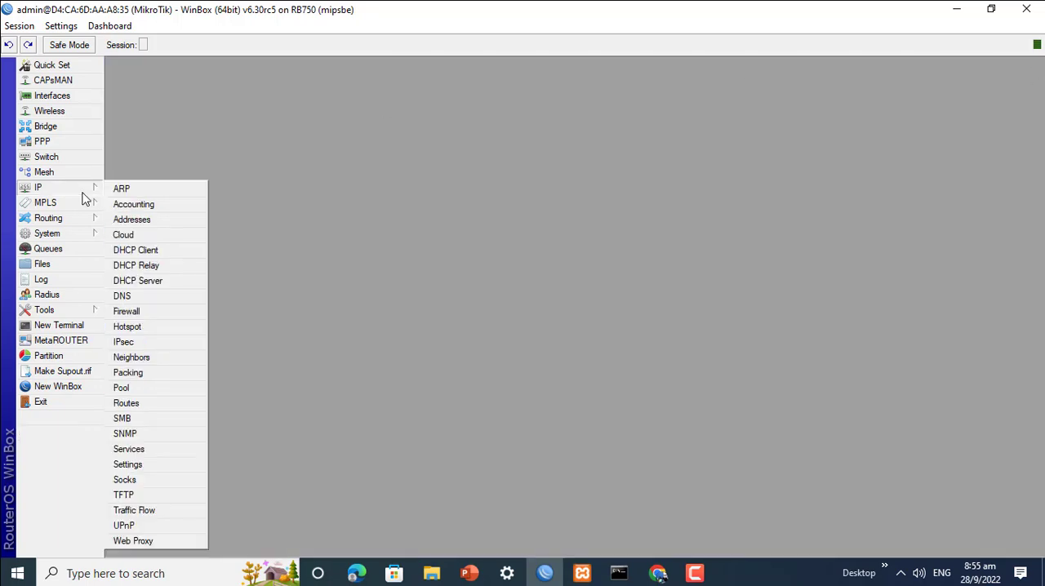
click(158, 252)
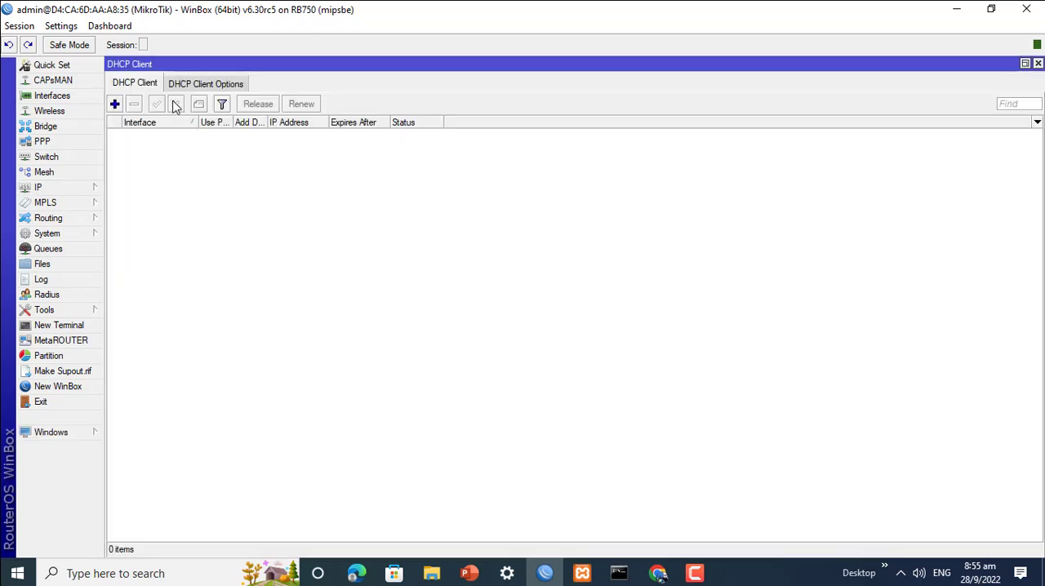
click(115, 104)
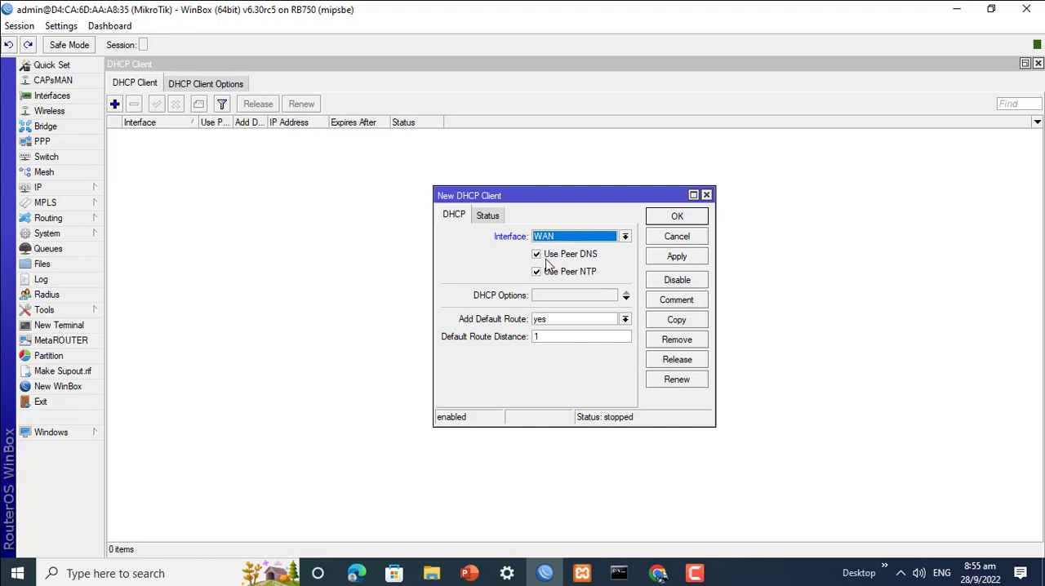
click(677, 258)
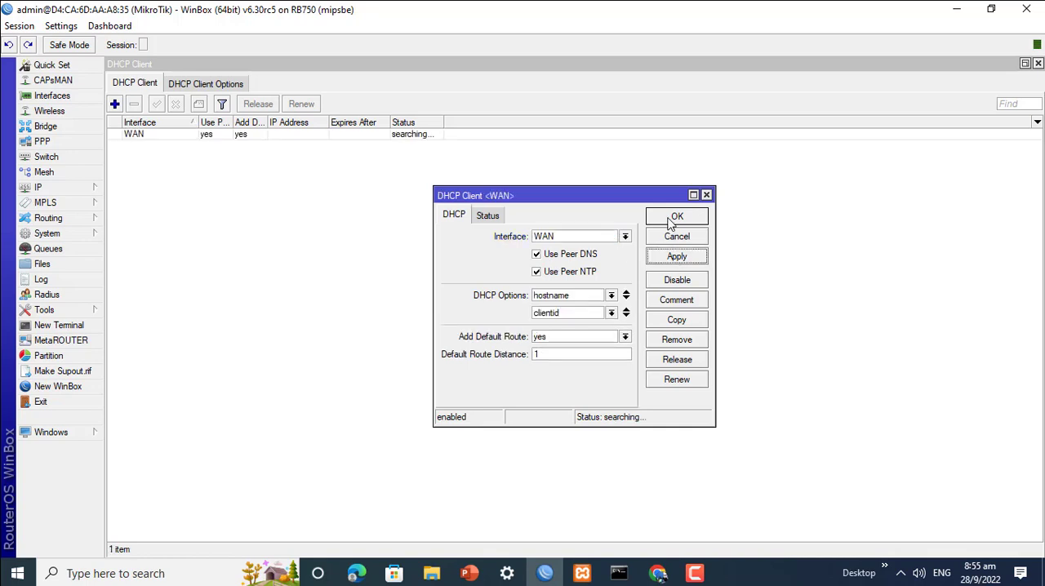
click(674, 218)
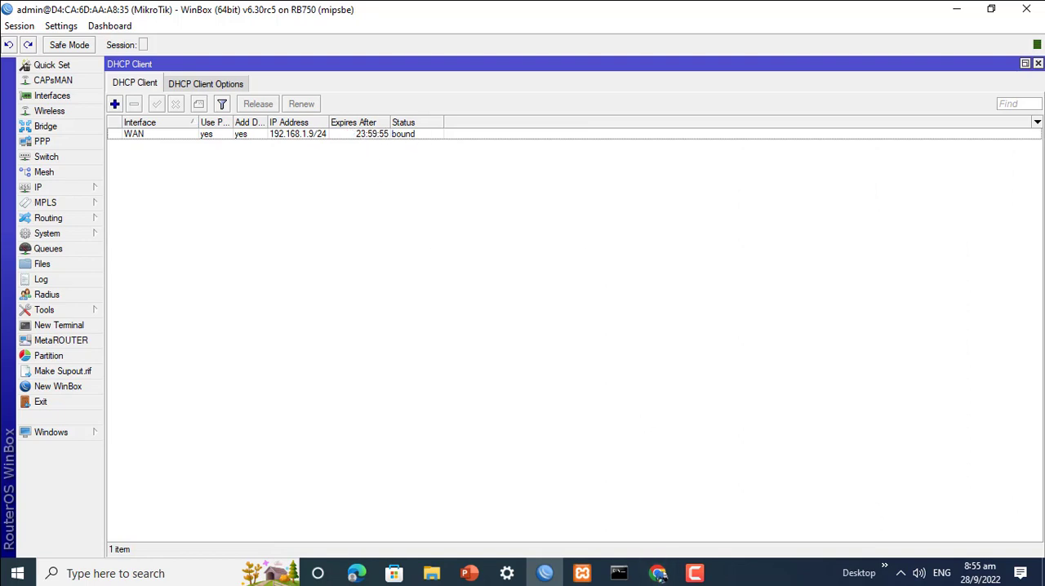
Step: Switch to Chrome and check whether the YouTube page loads
click(659, 573)
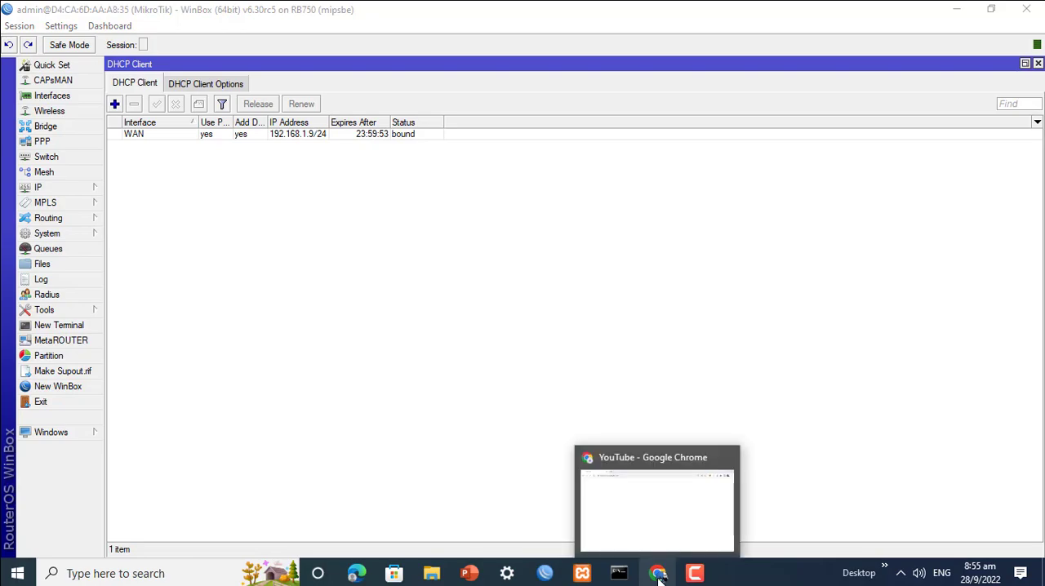
click(658, 574)
click(274, 45)
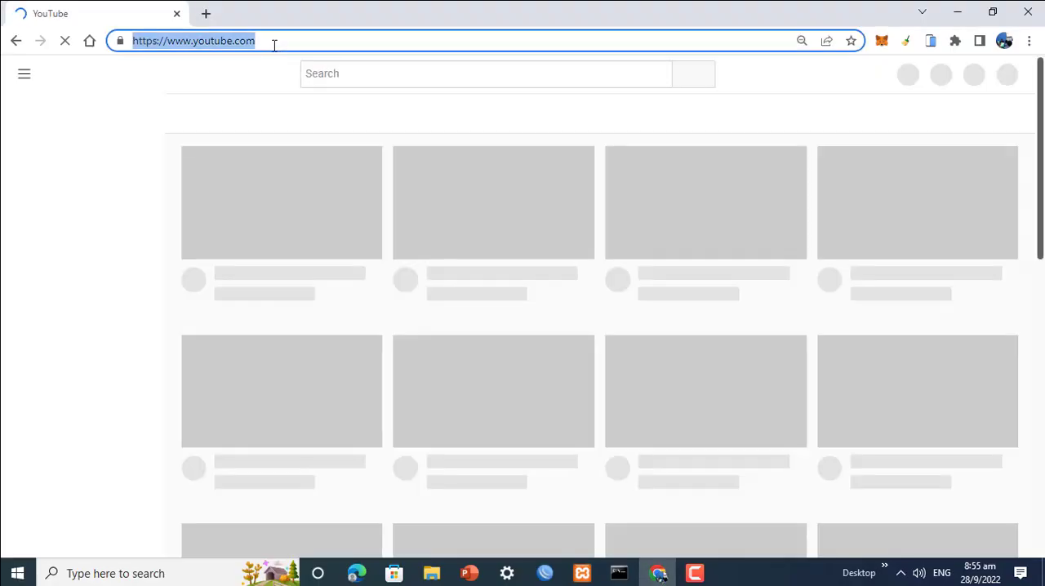
click(279, 44)
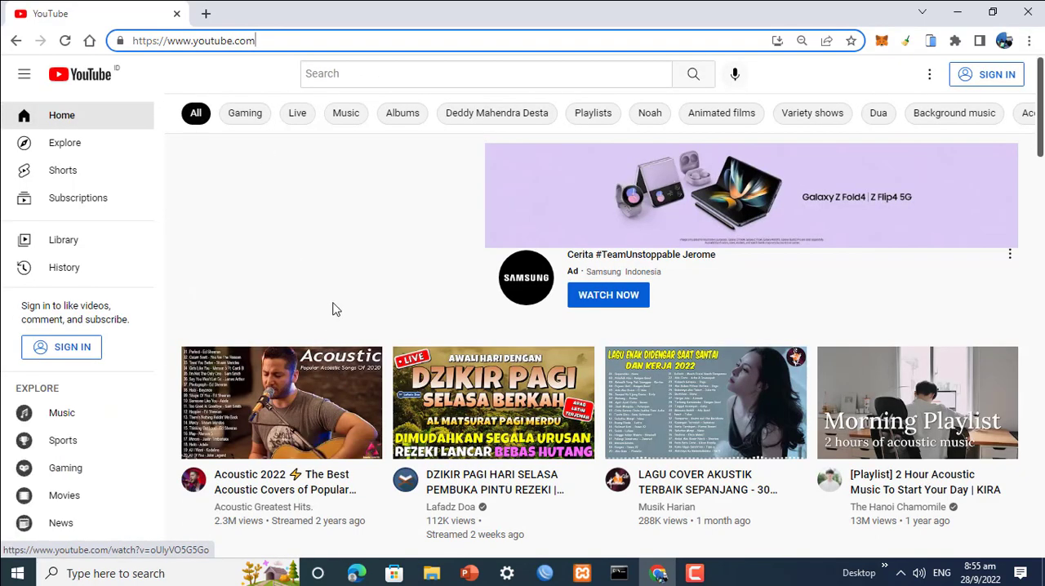
Step: Return to WinBox and review the settings of the WAN DHCP client
click(545, 573)
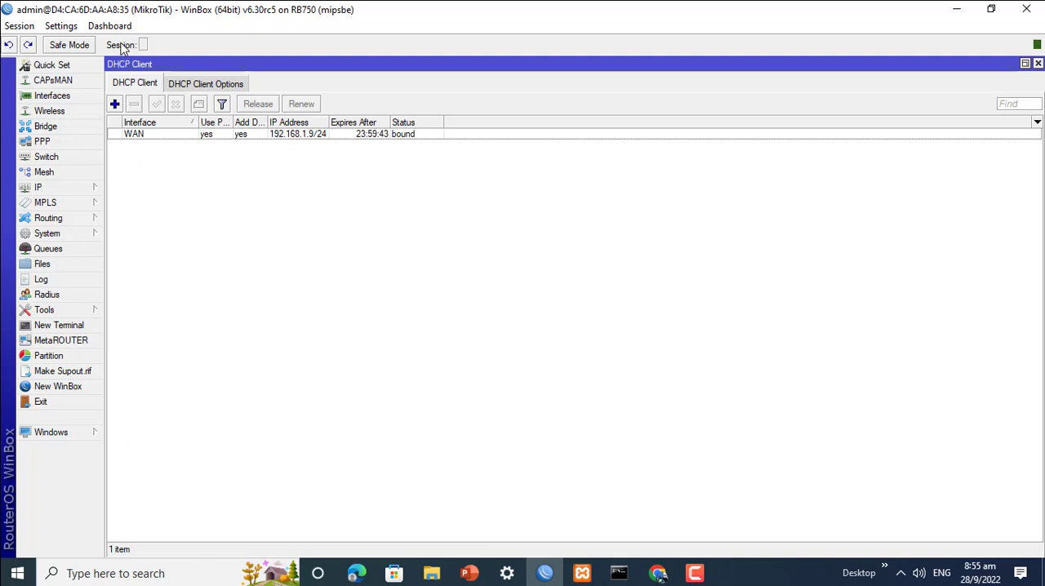
double_click(144, 136)
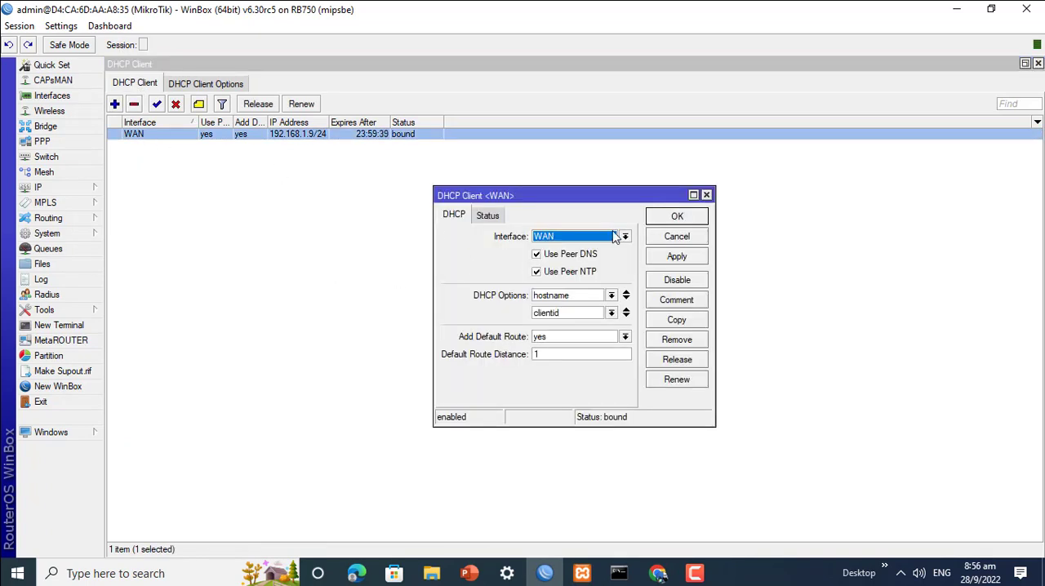
click(678, 216)
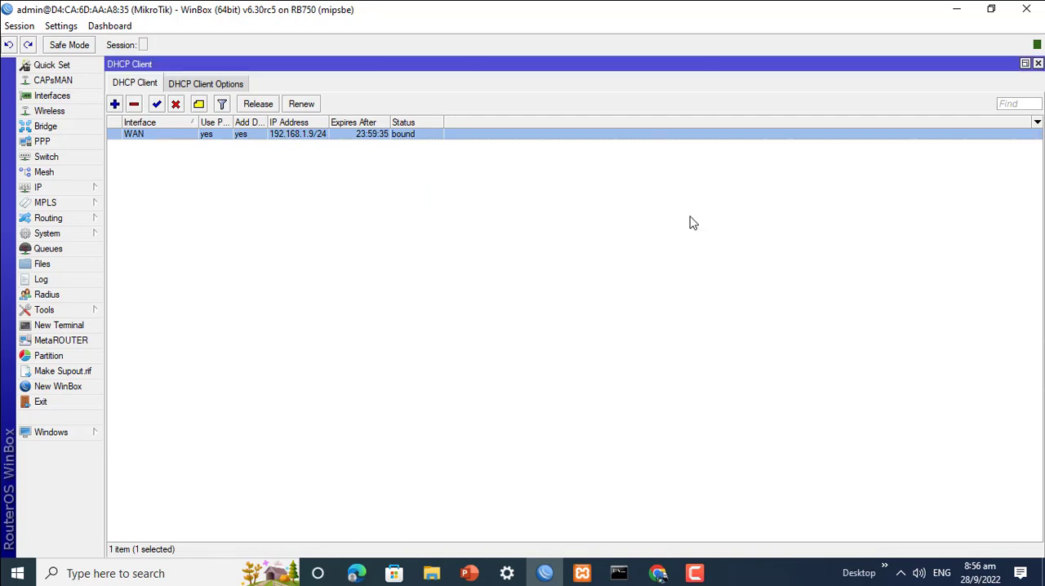
Step: Switch to Chrome and load apps.com in place of the YouTube page
click(658, 573)
click(262, 45)
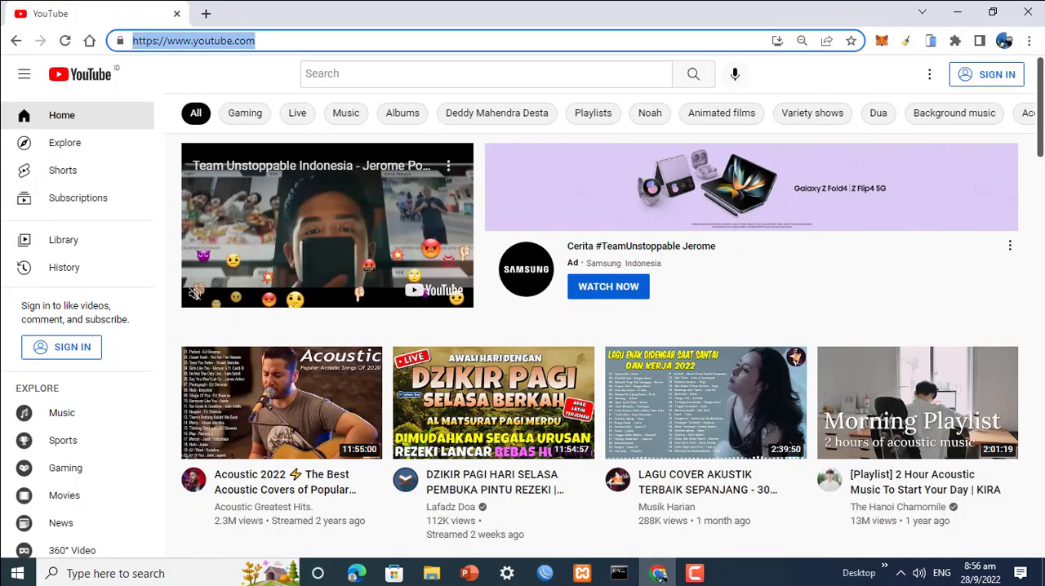
text(apc)
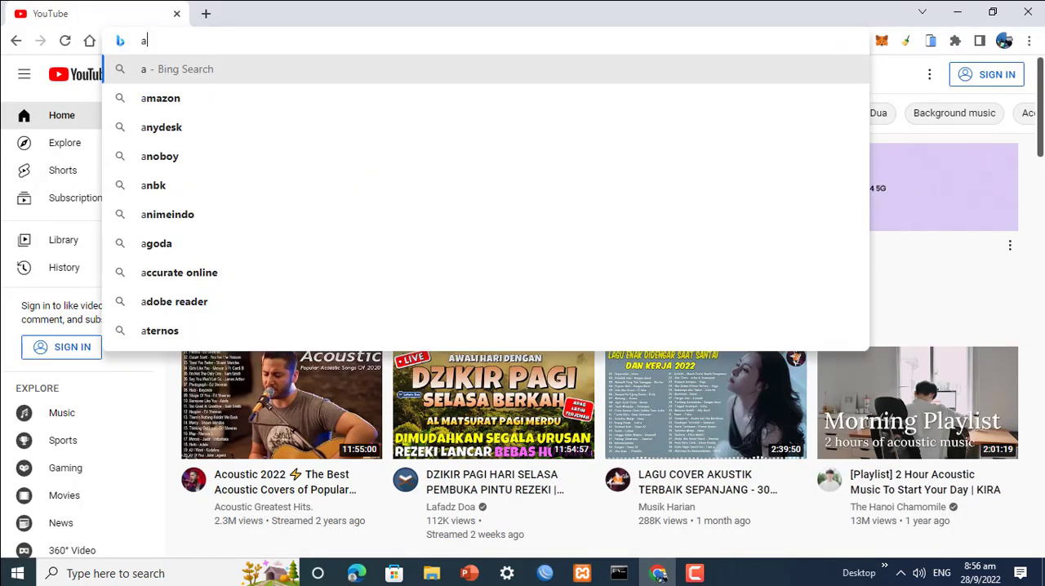
key(BackSpace)
text(ps.com)
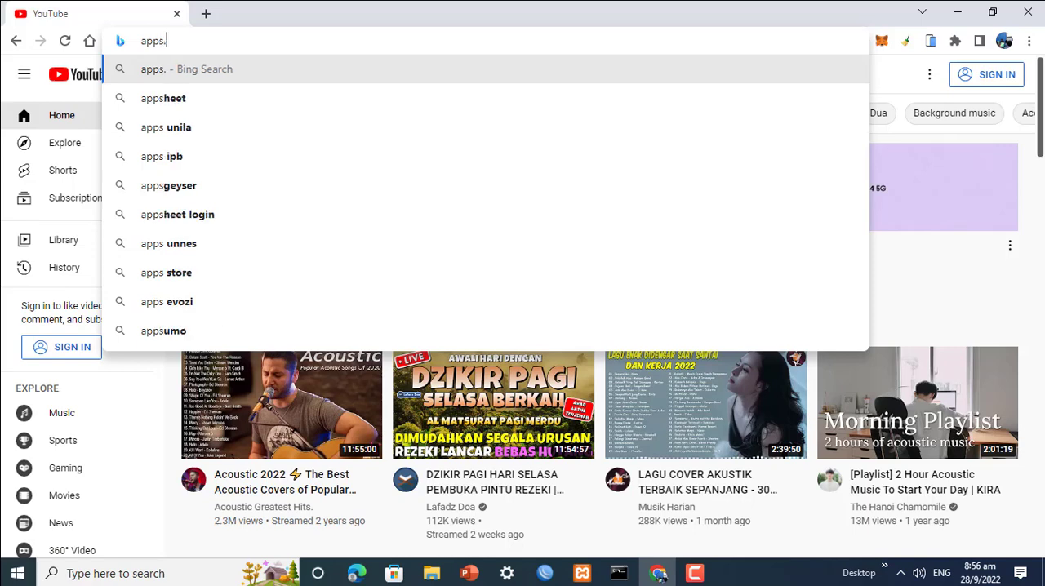
key(Return)
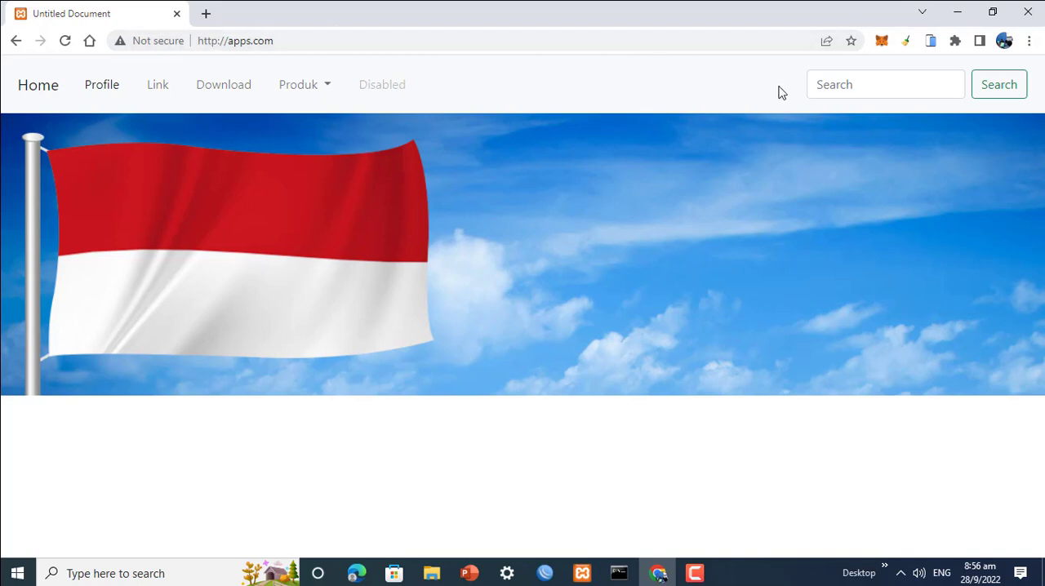
Step: Clean the browser's history and cache with the cleaner extension, and load apps.com in a new tab
click(906, 41)
click(789, 158)
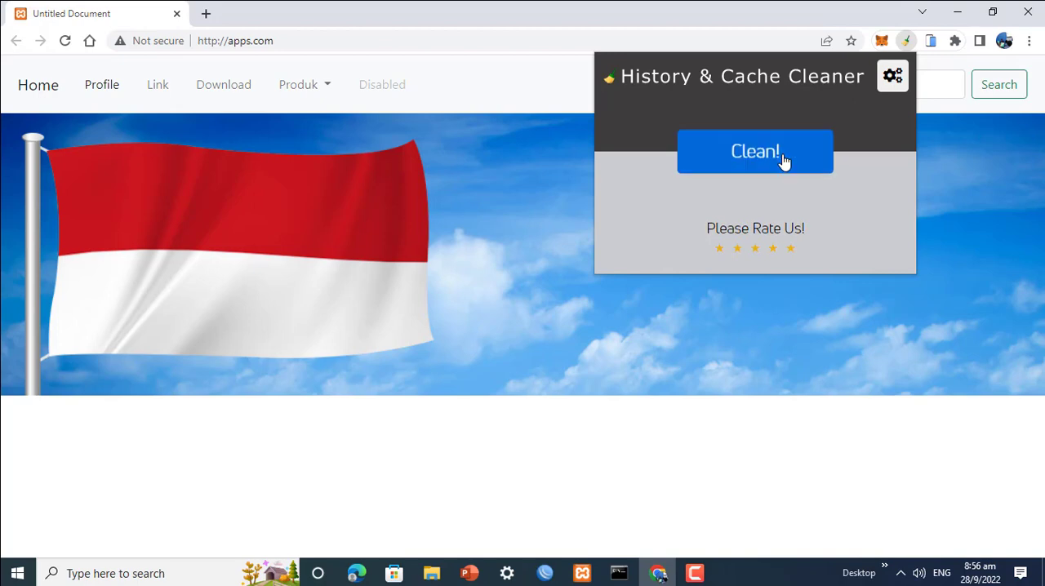
click(315, 39)
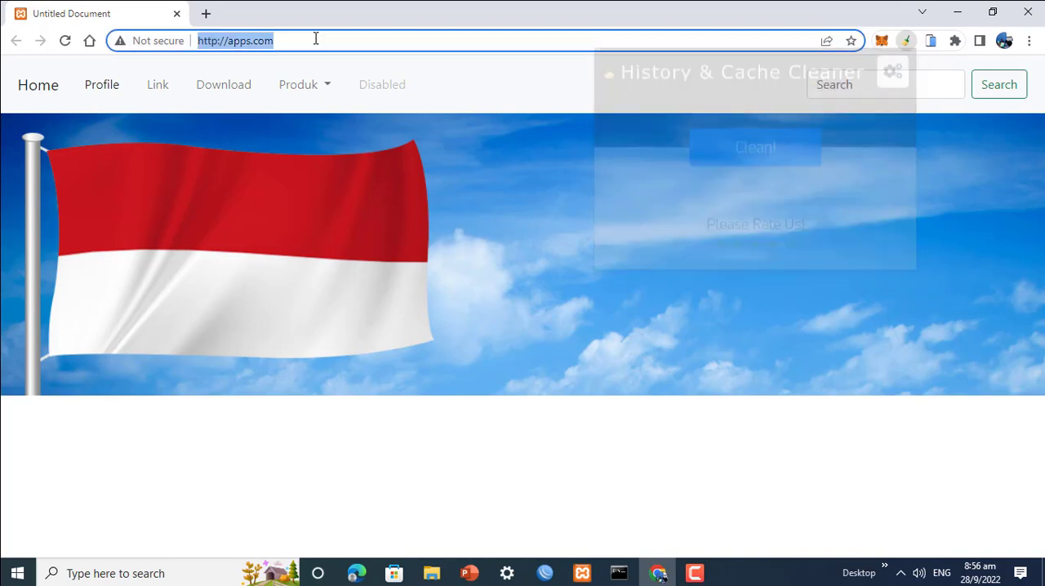
click(204, 14)
text(apps.com)
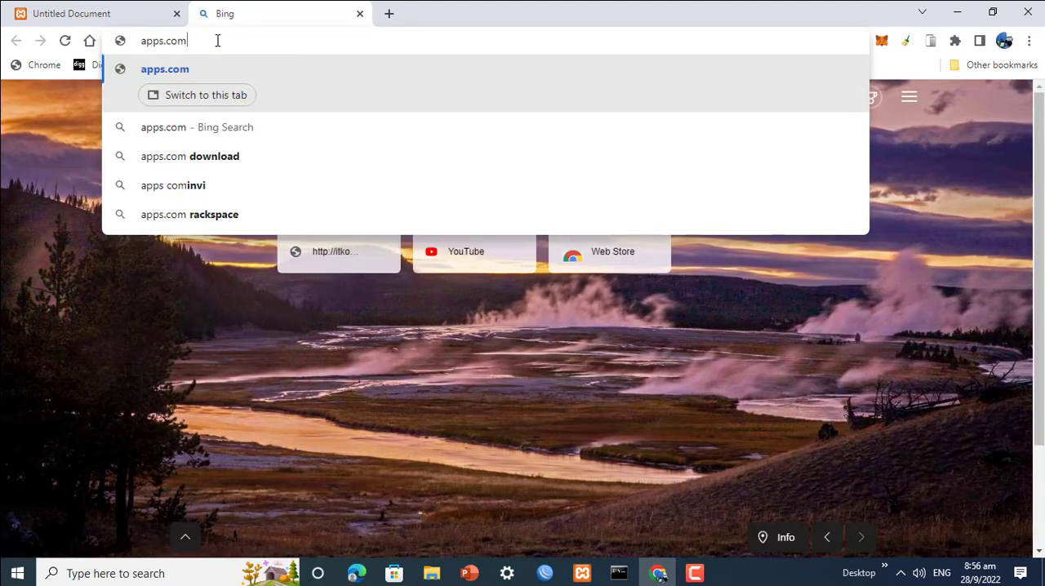
key(Return)
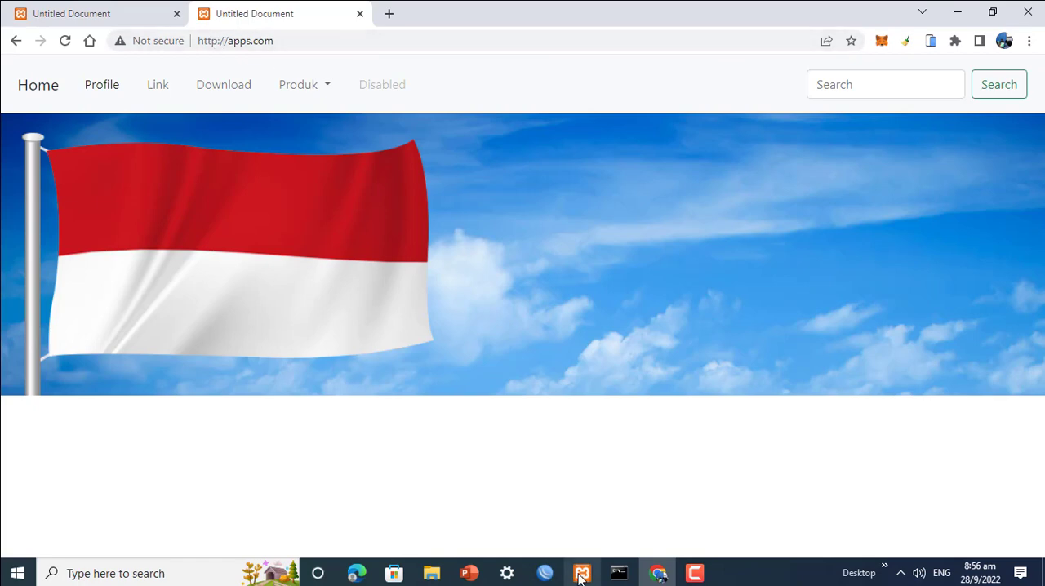
Step: Examine the INTRANET diagram slide of presentasi_LAN.pptx in PowerPoint, and return to Chrome
click(468, 576)
click(552, 510)
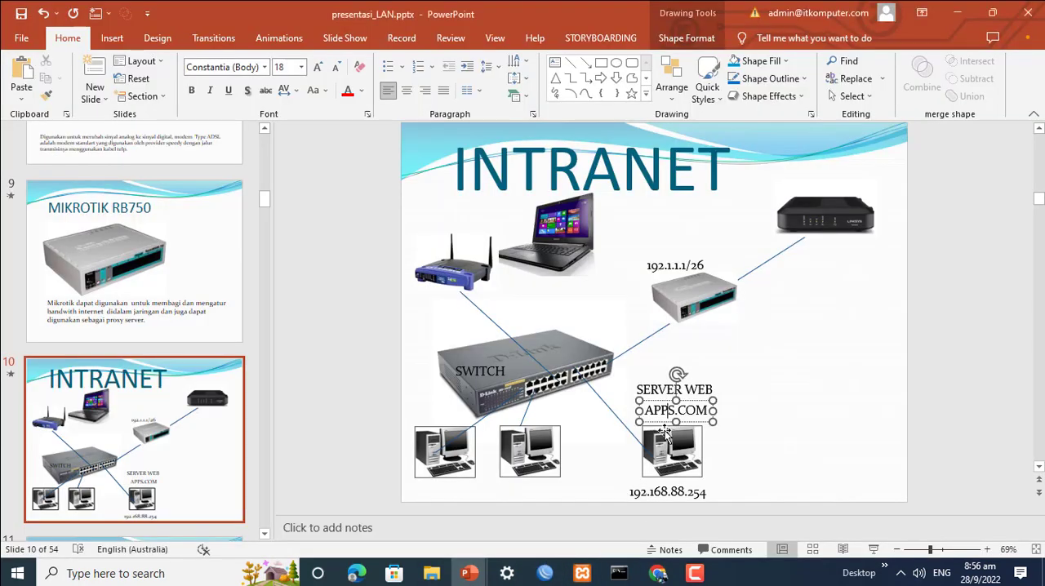
click(959, 13)
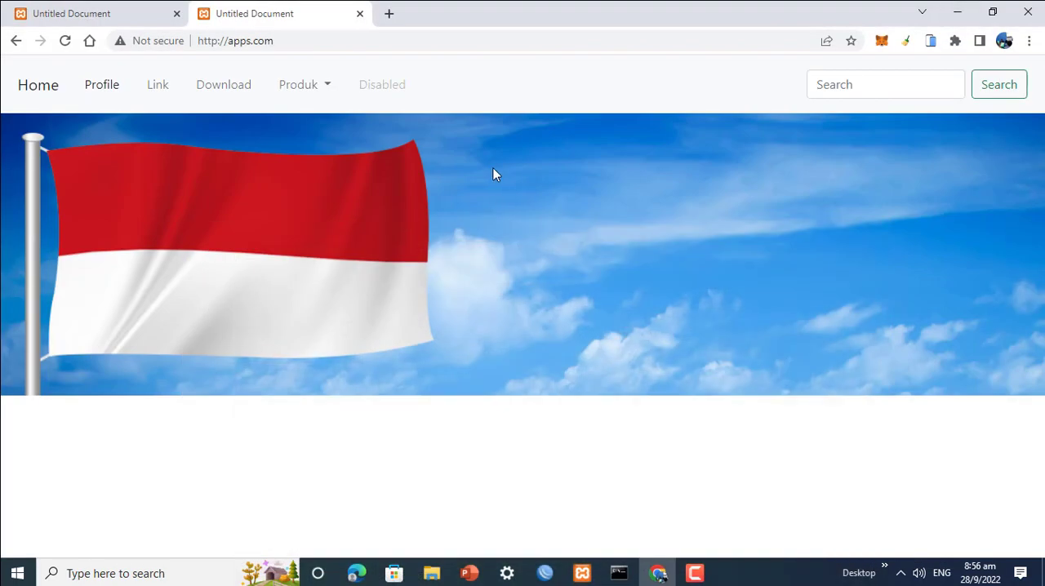
click(660, 575)
Step: Switch to WinBox, close the DHCP client list, and open the router's static DNS entries in an enlarged view
click(545, 574)
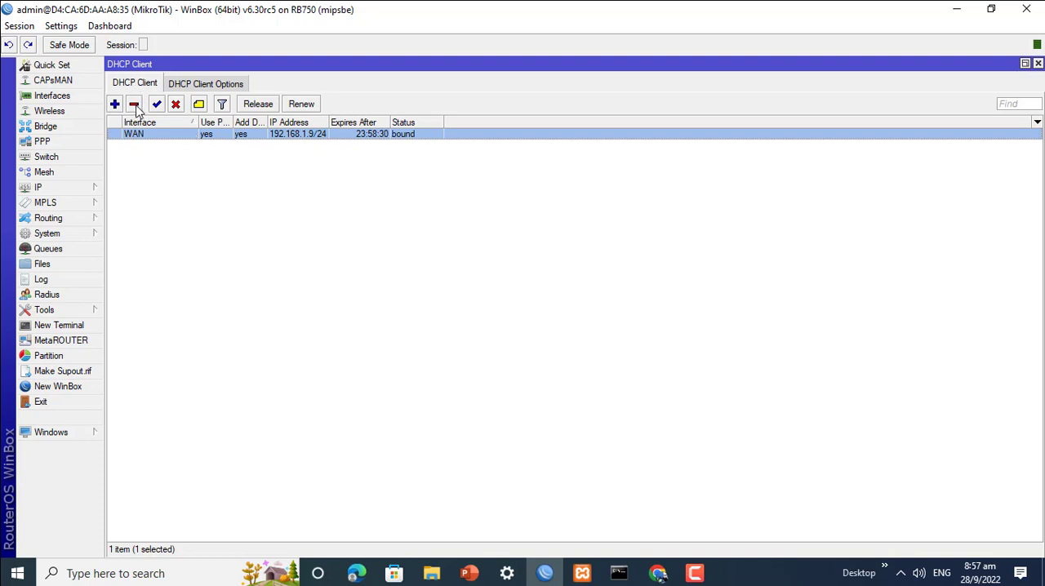
click(1039, 63)
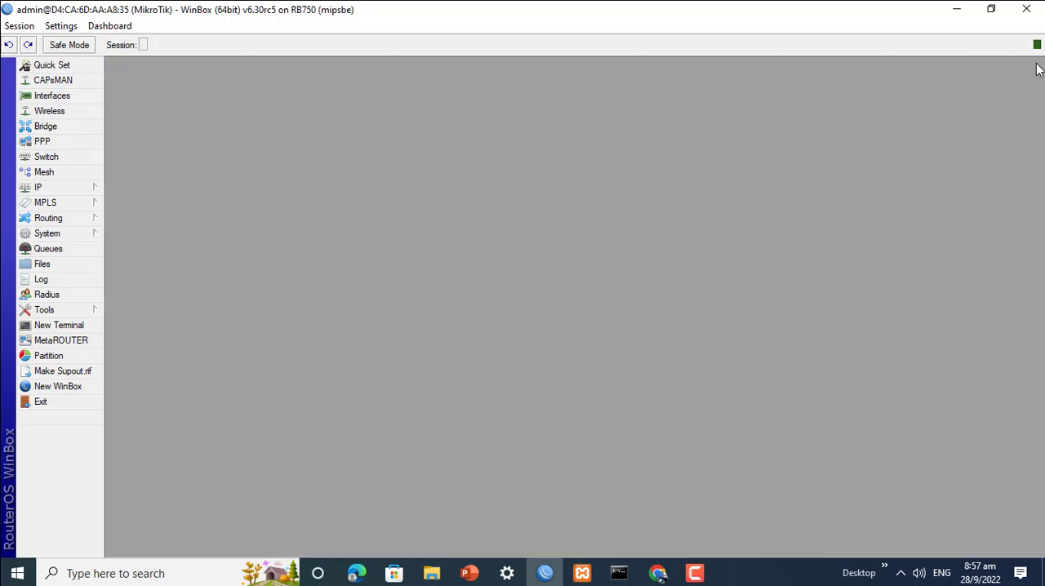
click(38, 190)
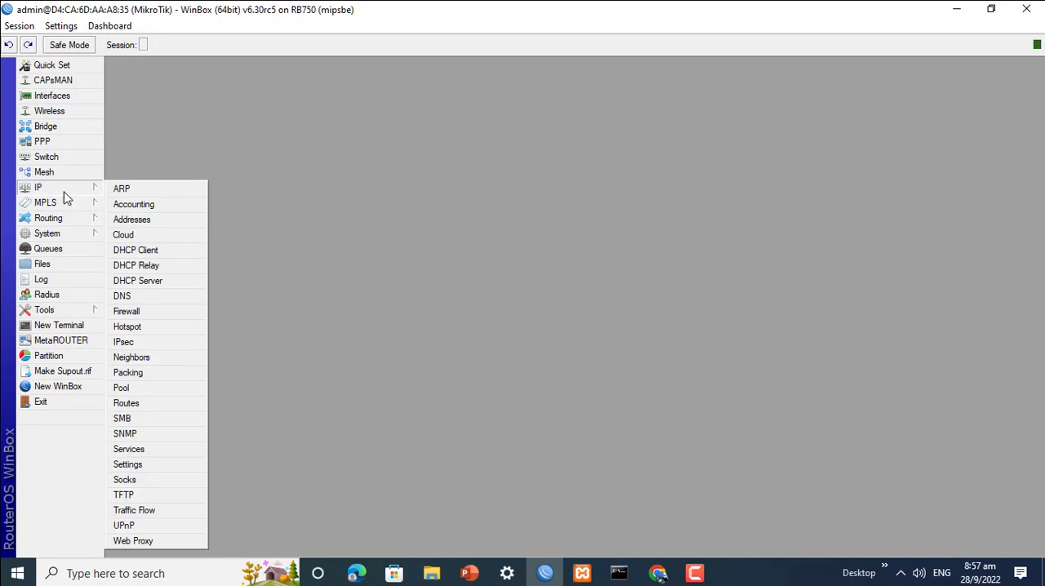
click(123, 298)
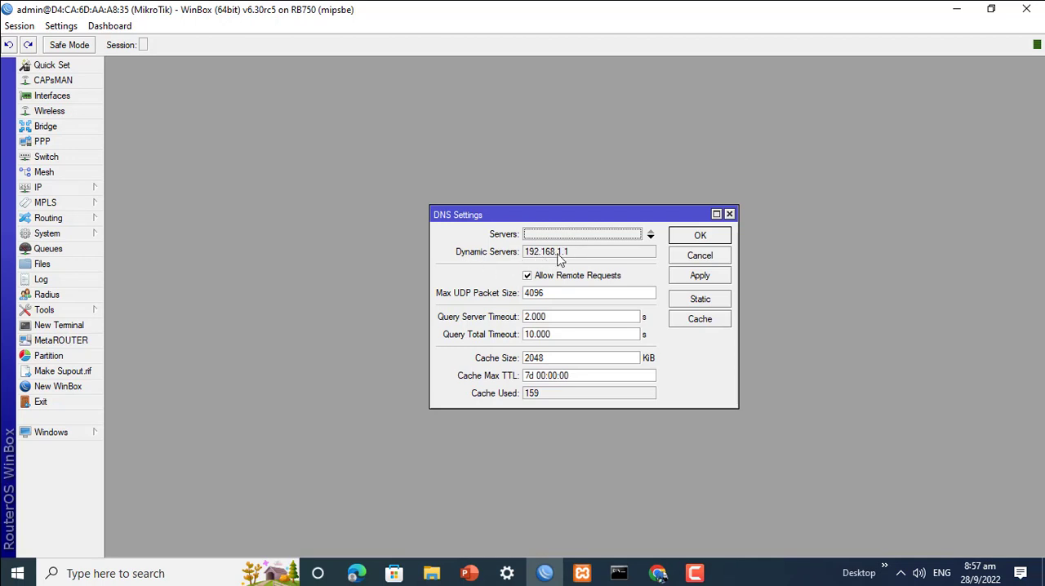
click(713, 305)
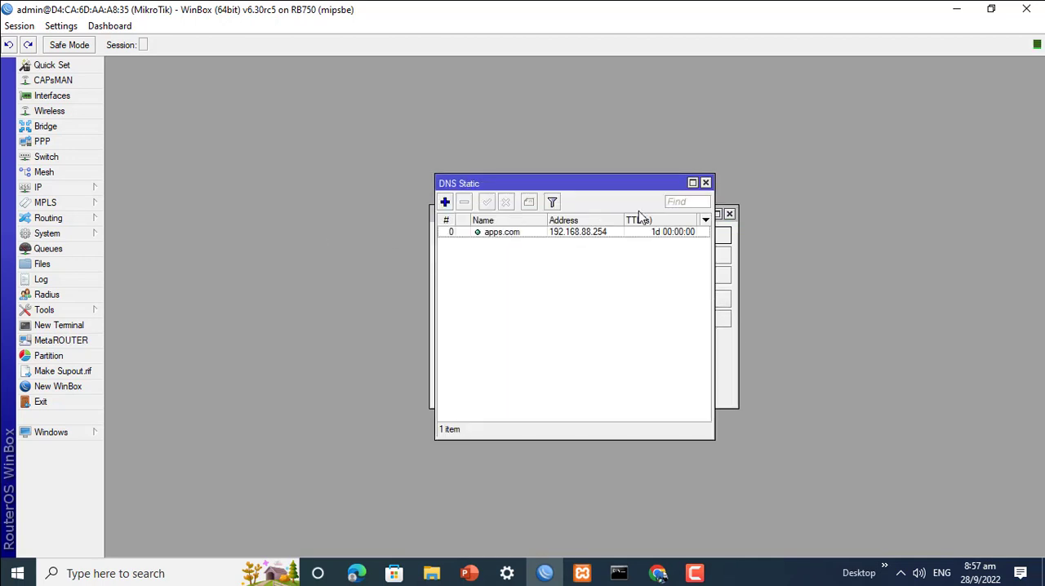
click(692, 184)
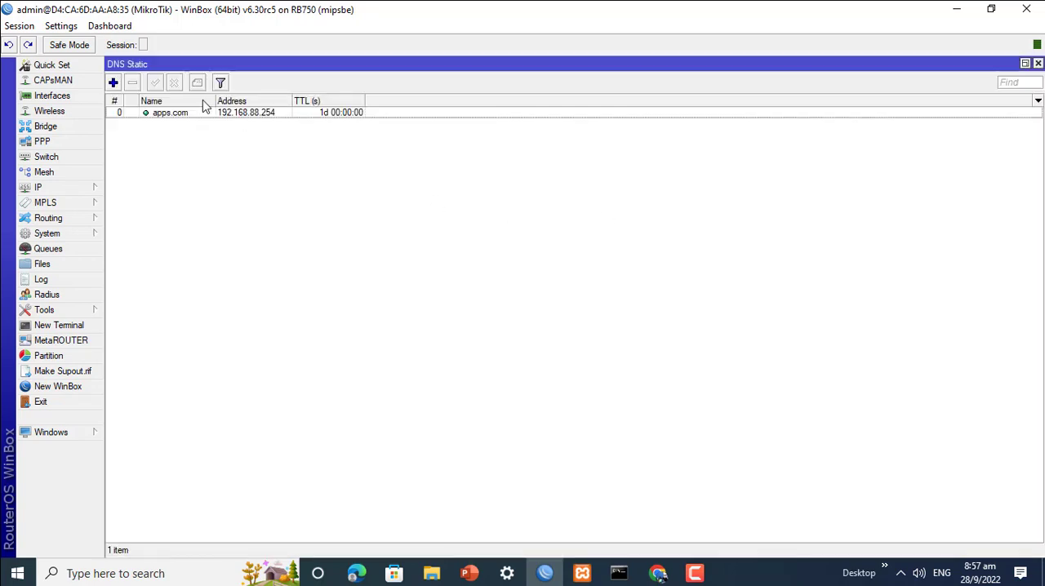
Step: Open the apps.com static DNS entry, compare it with the INTRANET slide in PowerPoint, and close the entry back in WinBox
click(114, 84)
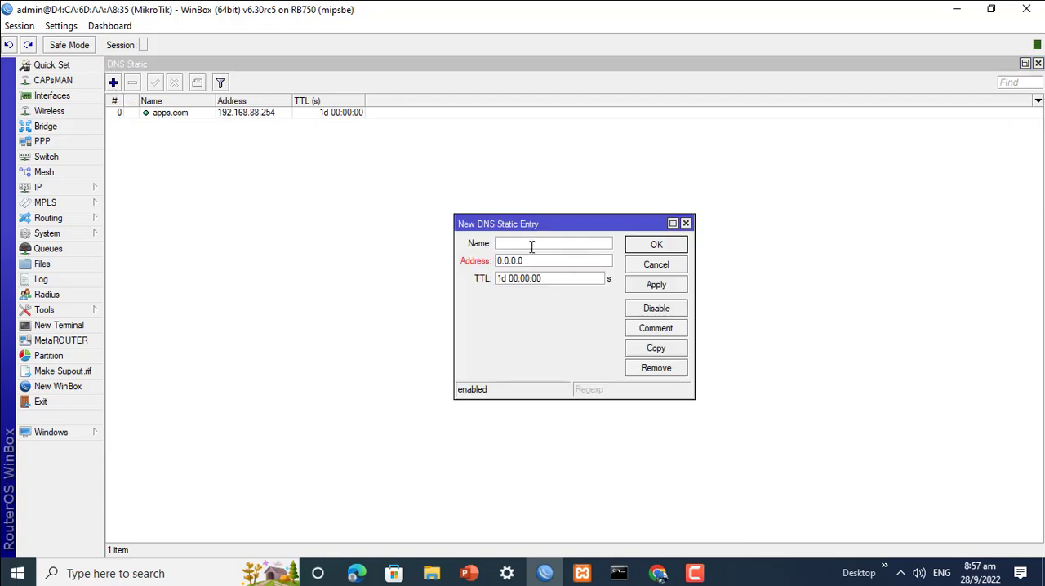
click(640, 272)
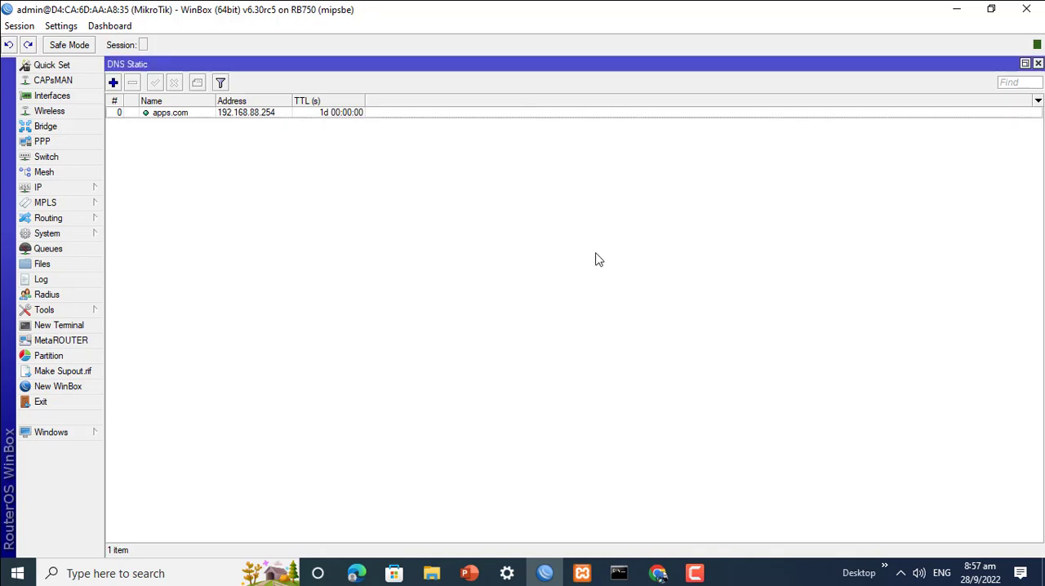
double_click(173, 114)
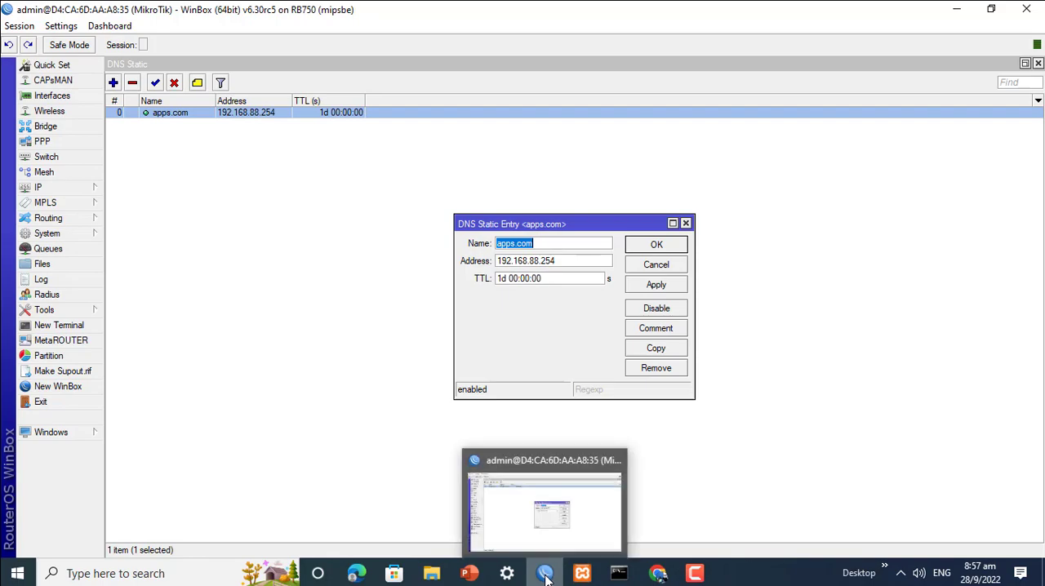
mouse_move(474, 580)
click(560, 523)
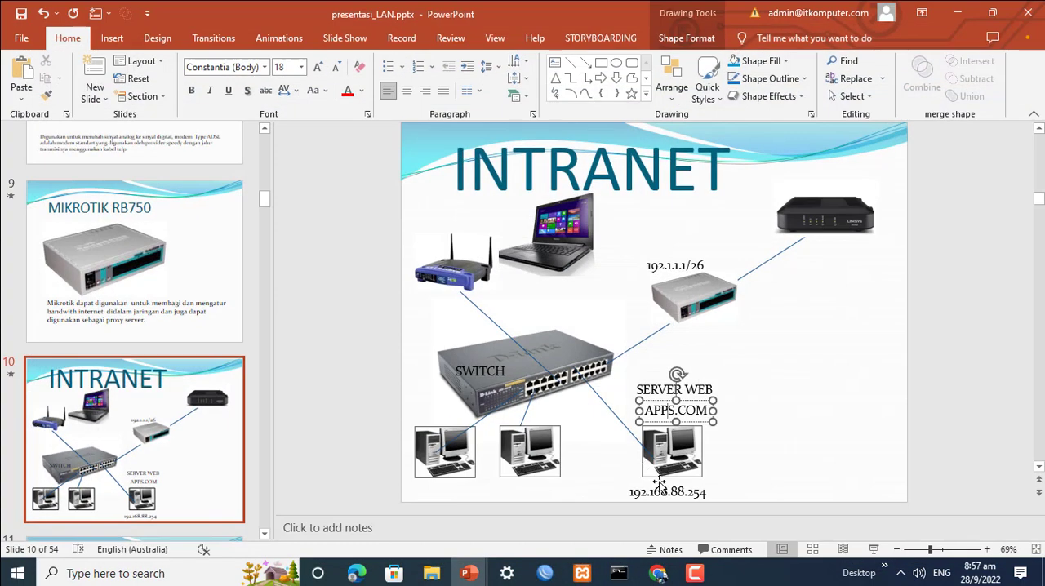
click(957, 13)
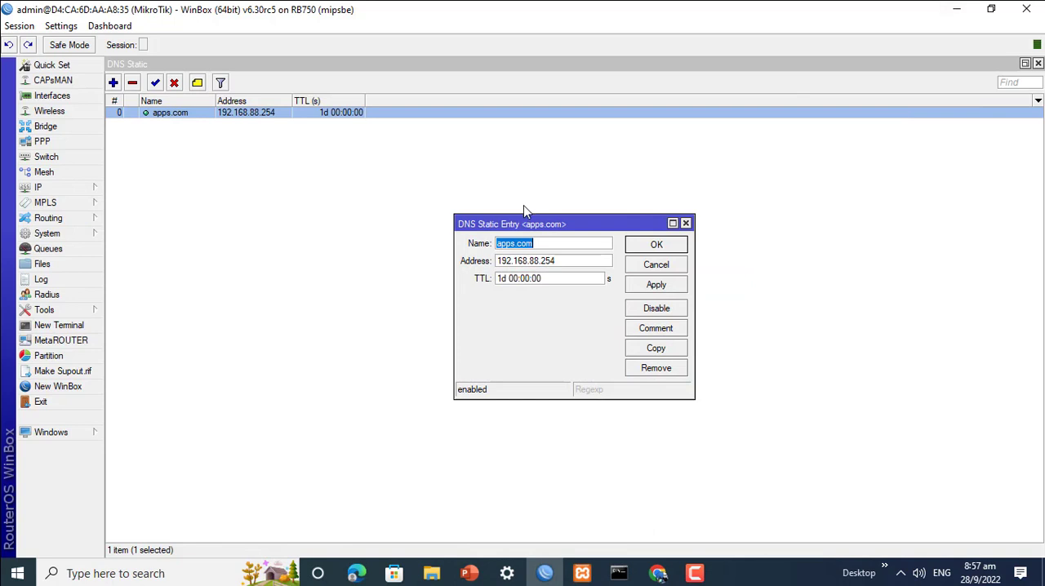
click(653, 288)
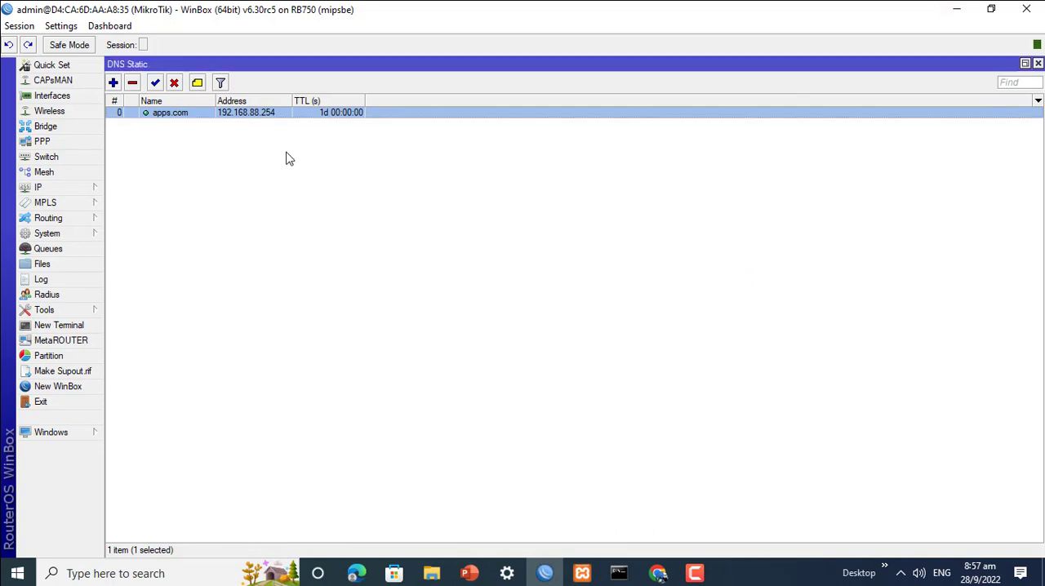
Step: Switch to Chrome and load apps.com again in the current tab to test the static DNS name
click(660, 575)
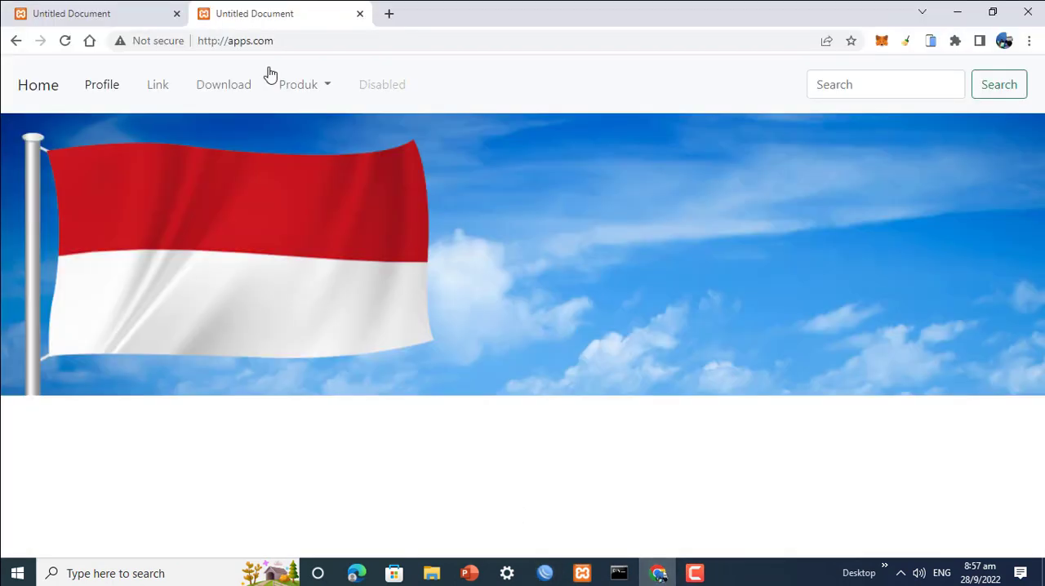
click(281, 39)
text(apps)
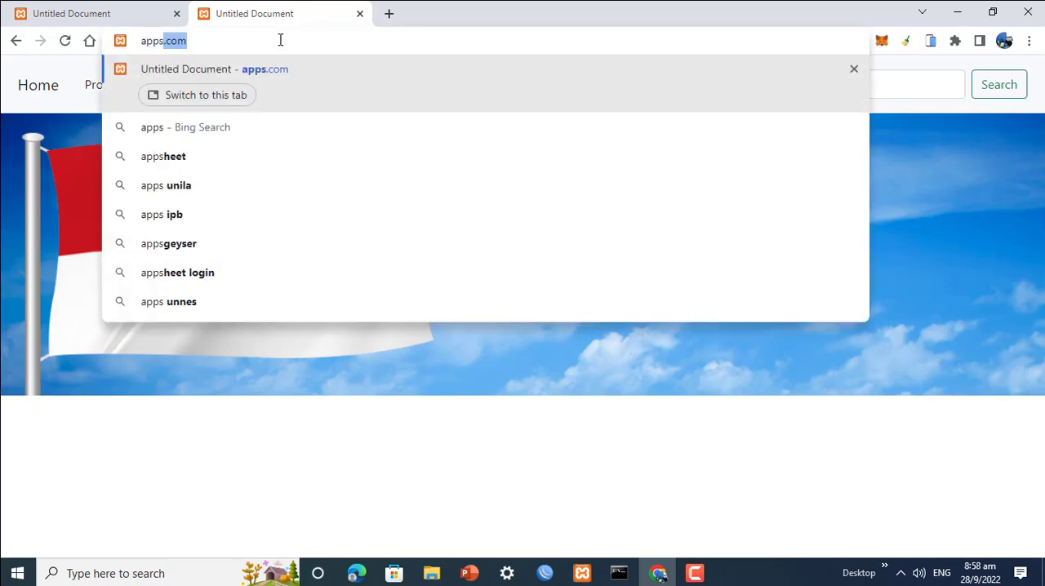
key(Return)
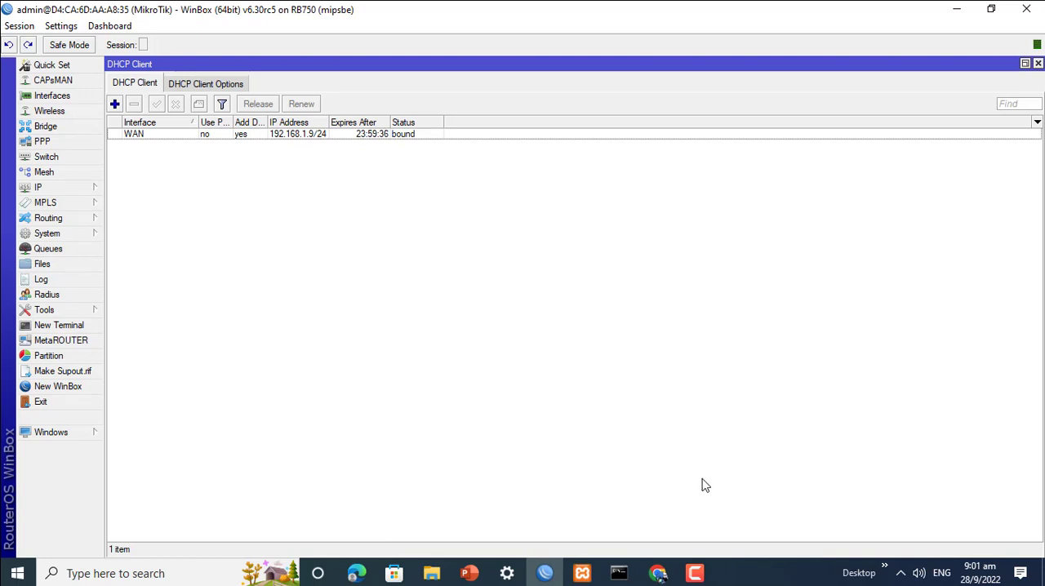
click(697, 575)
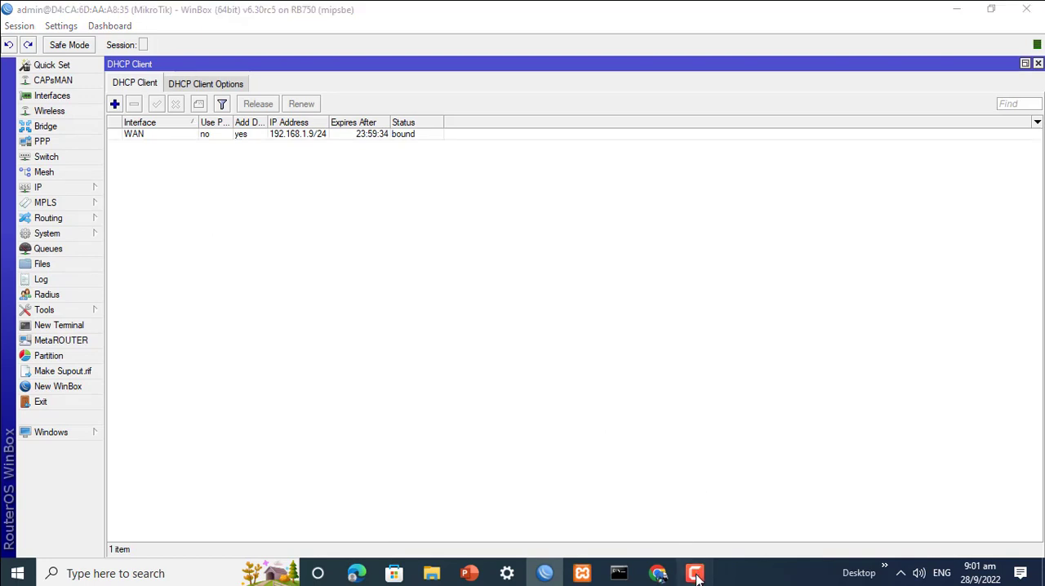
click(697, 576)
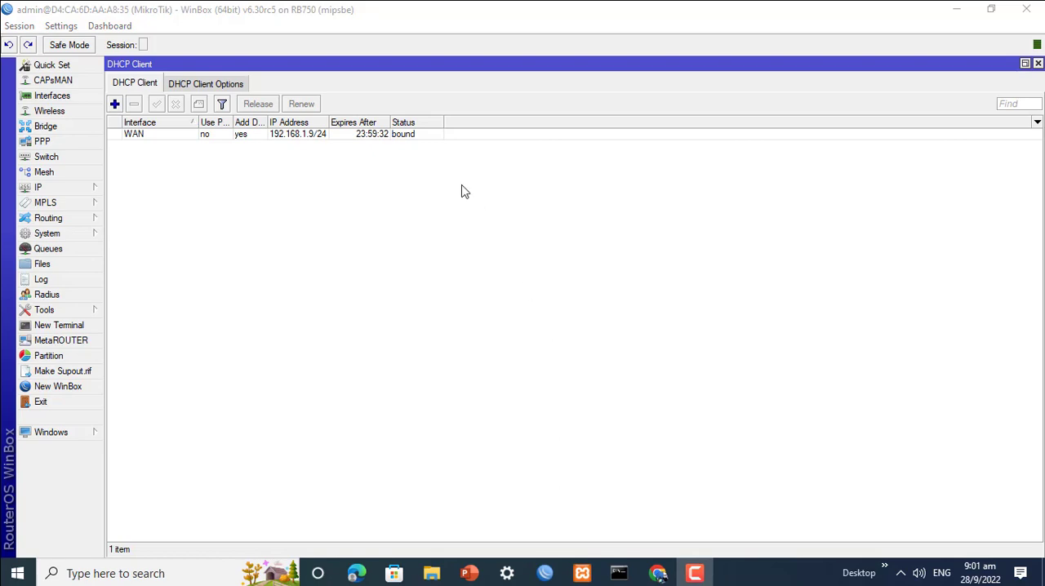